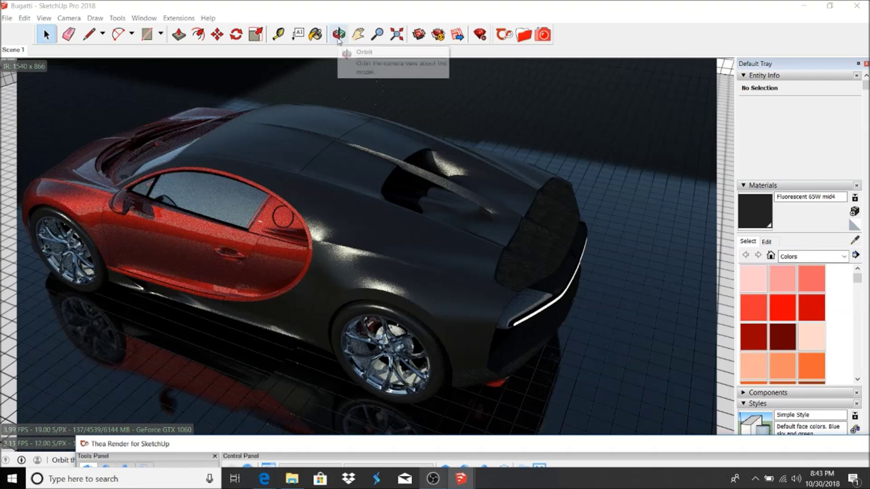
- Orbit the red-and-black Bugatti down to a lower camera angle
{"action": "left_click", "coordinate": [339, 36]}
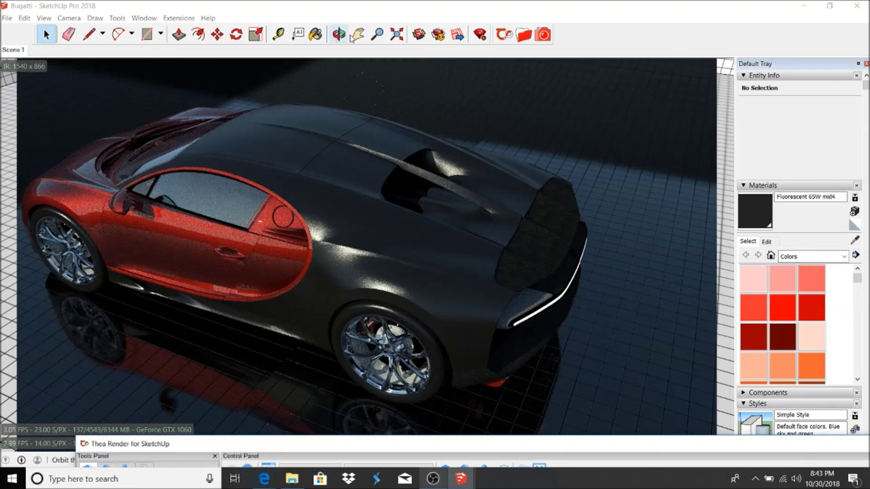
{"action": "left_click", "coordinate": [339, 34]}
{"action": "left_click_drag", "start_coordinate": [469, 176], "coordinate": [365, 192]}
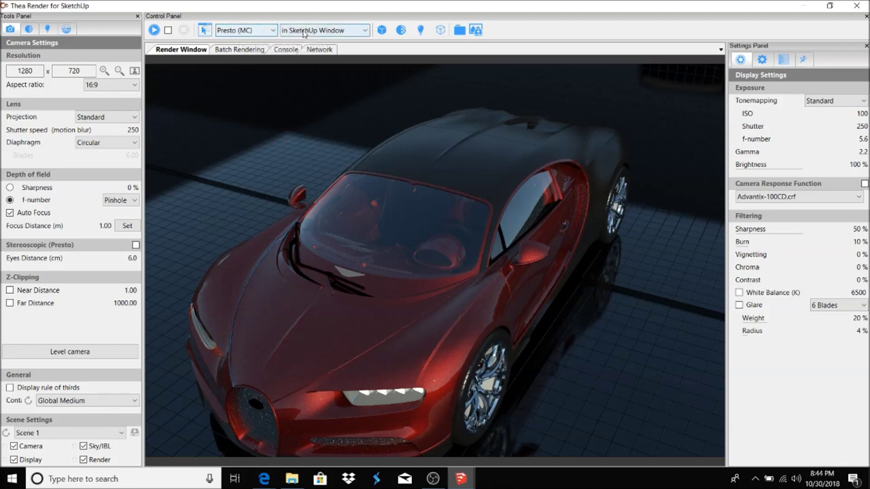
- Start the real-time Presto render with the display target left as 'in SketchUp Window'
{"action": "left_click", "coordinate": [350, 34]}
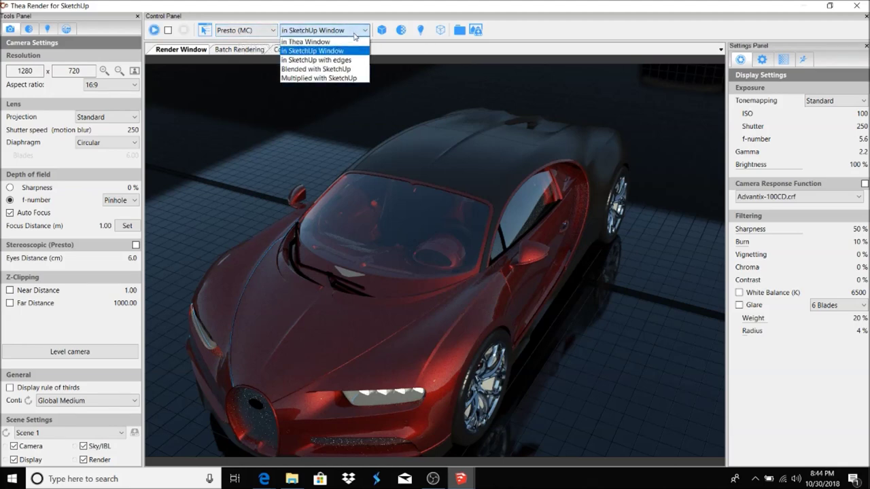
{"action": "left_click", "coordinate": [309, 51]}
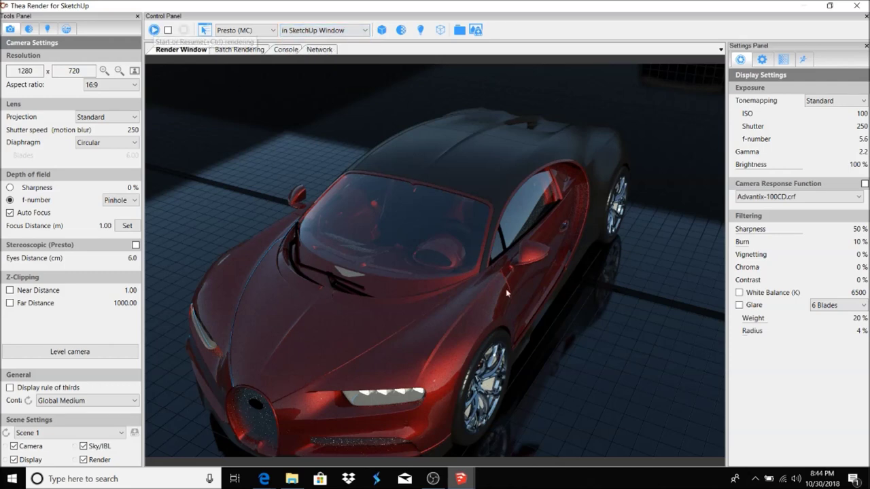
{"action": "left_click", "coordinate": [155, 32]}
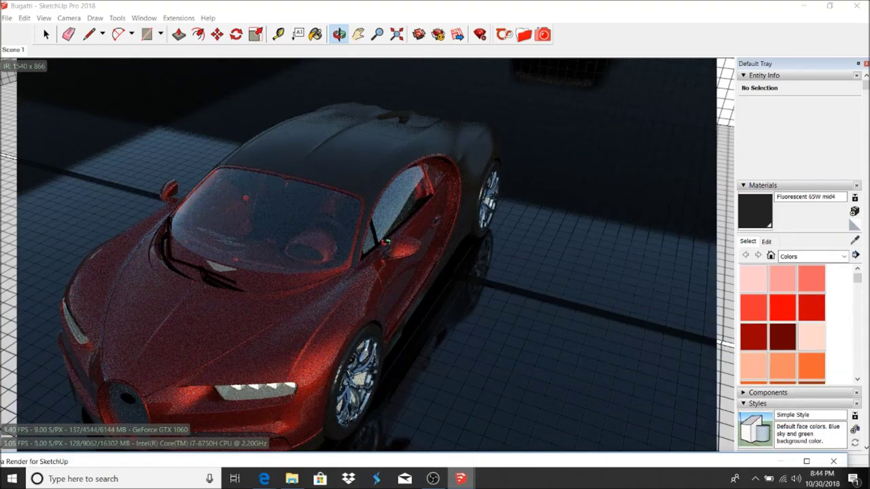
- Circle the live-rendering car to a top-down hood view, then raise the Thea window
{"action": "left_click_drag", "start_coordinate": [373, 282], "coordinate": [484, 447]}
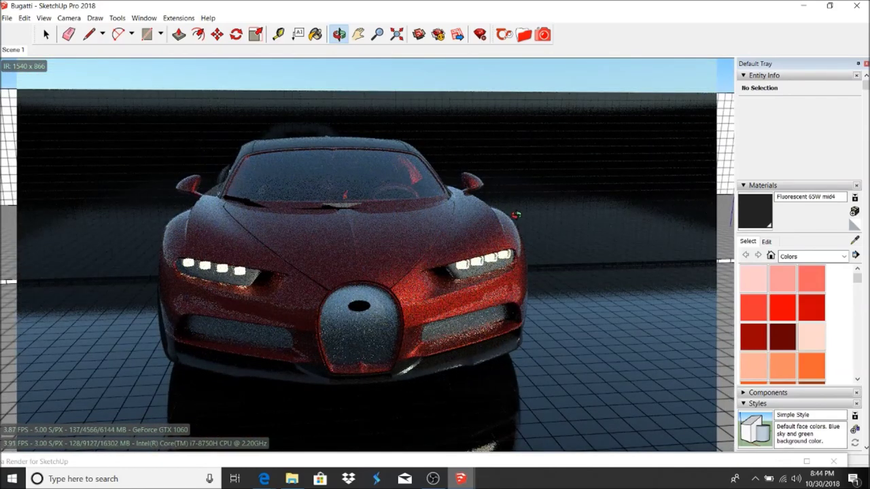
{"action": "left_click_drag", "start_coordinate": [517, 216], "coordinate": [207, 250]}
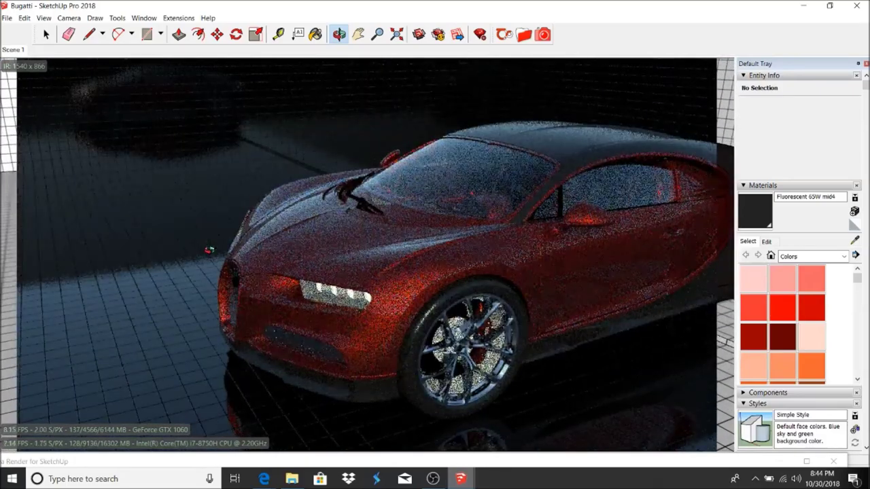
{"action": "left_click_drag", "start_coordinate": [292, 212], "coordinate": [421, 179]}
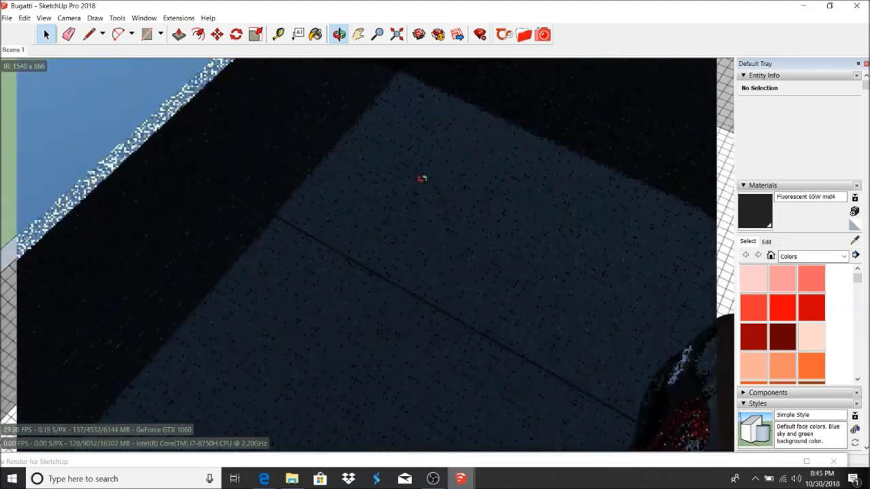
{"action": "left_click_drag", "start_coordinate": [369, 139], "coordinate": [413, 312]}
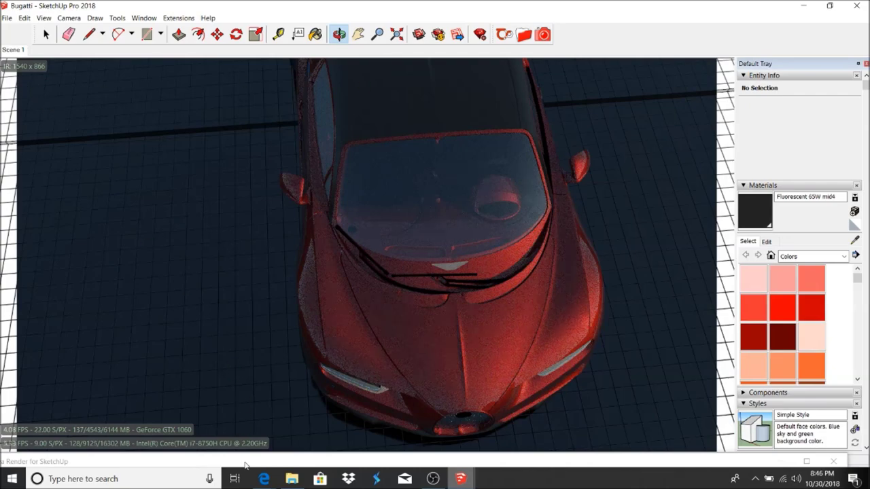
{"action": "mouse_move", "coordinate": [246, 464]}
{"action": "left_mouse_down"}
{"action": "mouse_move", "coordinate": [295, 143]}
{"action": "mouse_move", "coordinate": [286, 3]}
{"action": "left_mouse_up"}
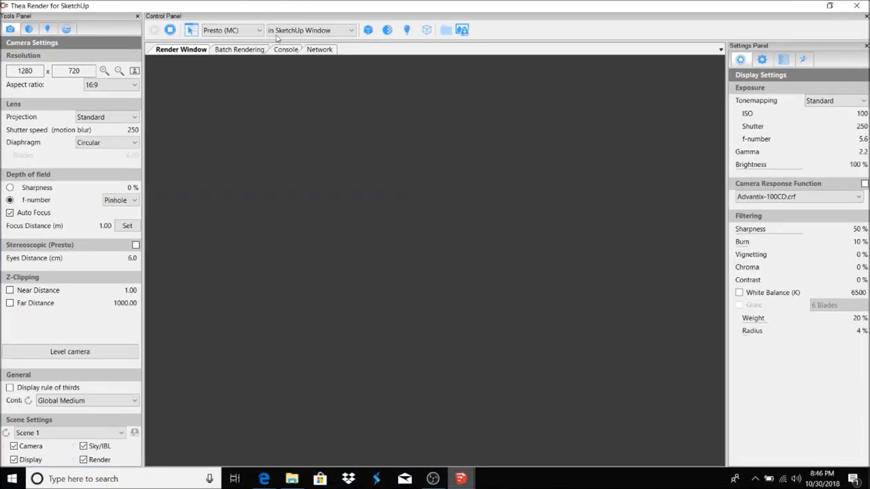
- Stop the running Presto render
{"action": "left_click", "coordinate": [171, 30]}
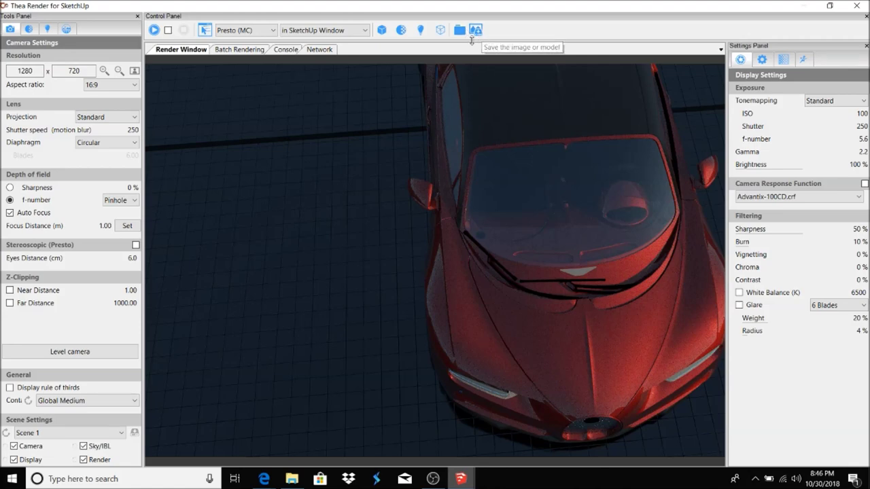
- Restart the Presto render 'in Thea Window' and restore that window to a smaller size
{"action": "left_click", "coordinate": [357, 31]}
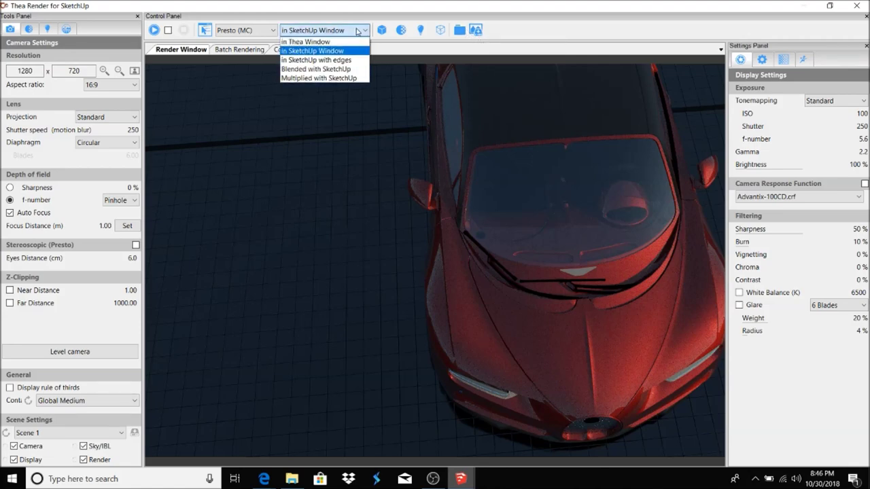
{"action": "left_click", "coordinate": [325, 42]}
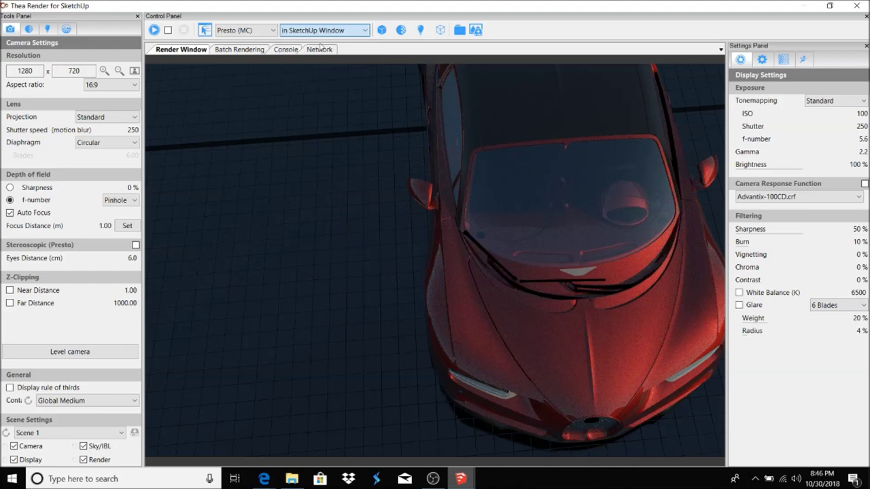
{"action": "left_click", "coordinate": [154, 30]}
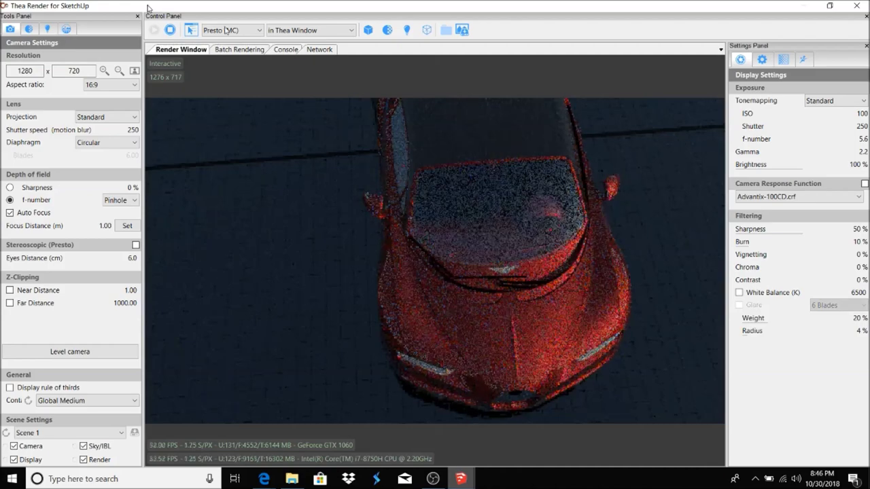
{"action": "double_click", "coordinate": [147, 7]}
- Move the Thea window aside and orbit to a side view of the car
{"action": "left_click_drag", "start_coordinate": [178, 34], "coordinate": [511, 31]}
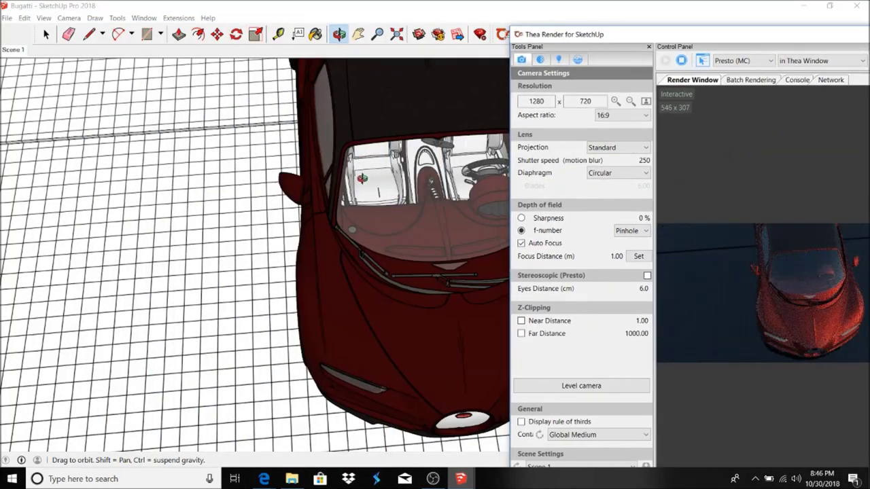
{"action": "mouse_move", "coordinate": [284, 234]}
{"action": "left_mouse_down"}
{"action": "mouse_move", "coordinate": [378, 167]}
{"action": "mouse_move", "coordinate": [314, 257]}
{"action": "mouse_move", "coordinate": [393, 167]}
{"action": "mouse_move", "coordinate": [381, 204]}
{"action": "left_mouse_up"}
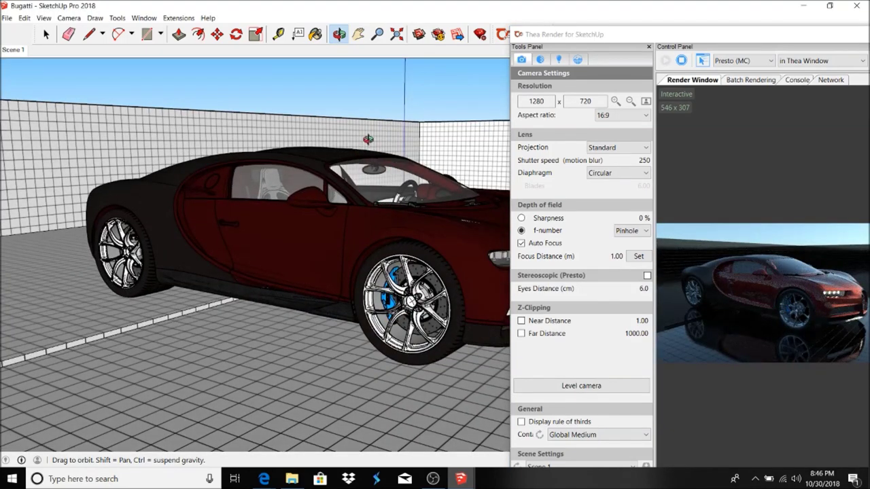
{"action": "mouse_move", "coordinate": [368, 142]}
{"action": "left_mouse_down"}
{"action": "mouse_move", "coordinate": [350, 170]}
{"action": "mouse_move", "coordinate": [388, 145]}
{"action": "mouse_move", "coordinate": [391, 159]}
{"action": "left_mouse_up"}
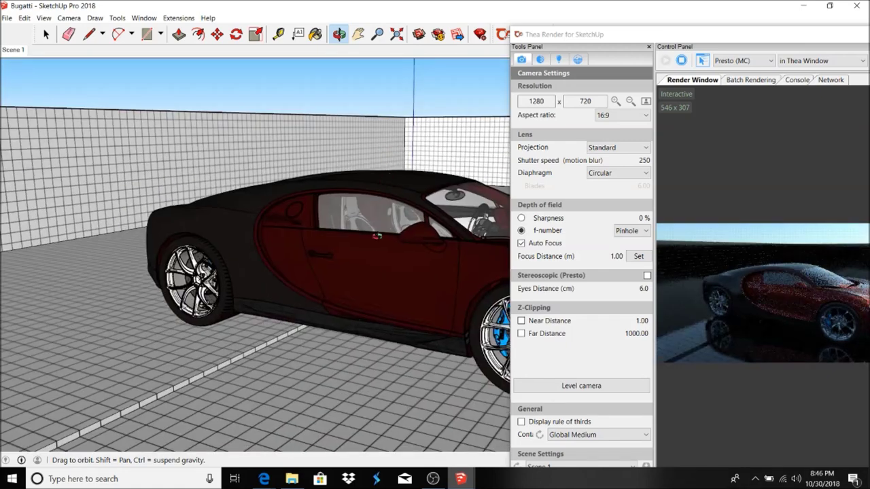
{"action": "scroll", "coordinate": [394, 225], "scroll_direction": "up", "scroll_amount": 2}
- Select the car component and enter its edit mode
{"action": "left_click", "coordinate": [45, 36]}
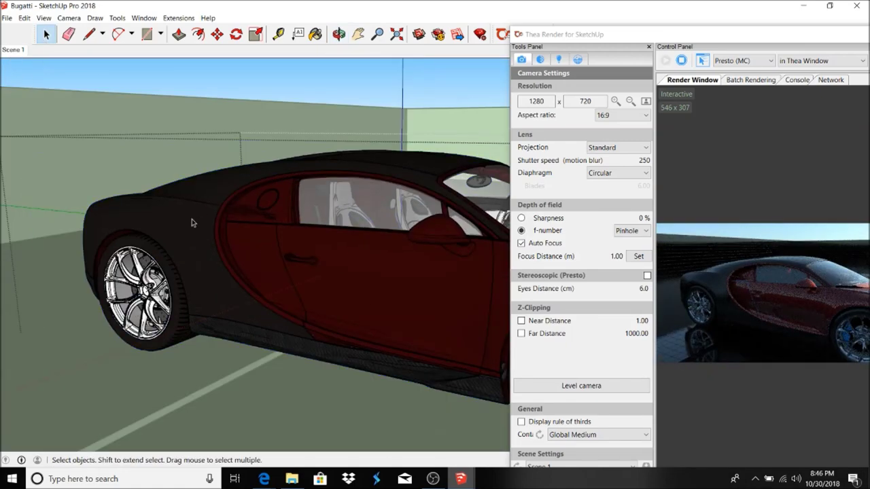
{"action": "left_click", "coordinate": [192, 219]}
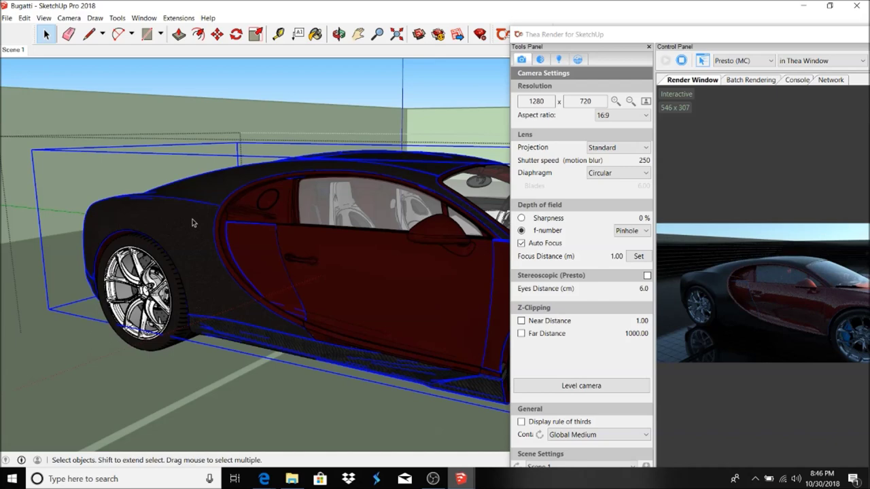
{"action": "double_click", "coordinate": [191, 223]}
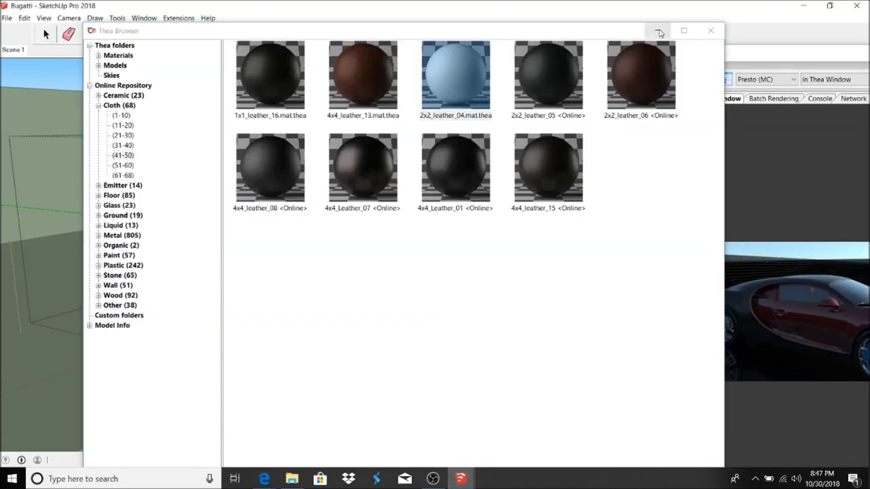
- Paint the dark rear body panel with the white leather material and orbit to review it
{"action": "left_click", "coordinate": [657, 31]}
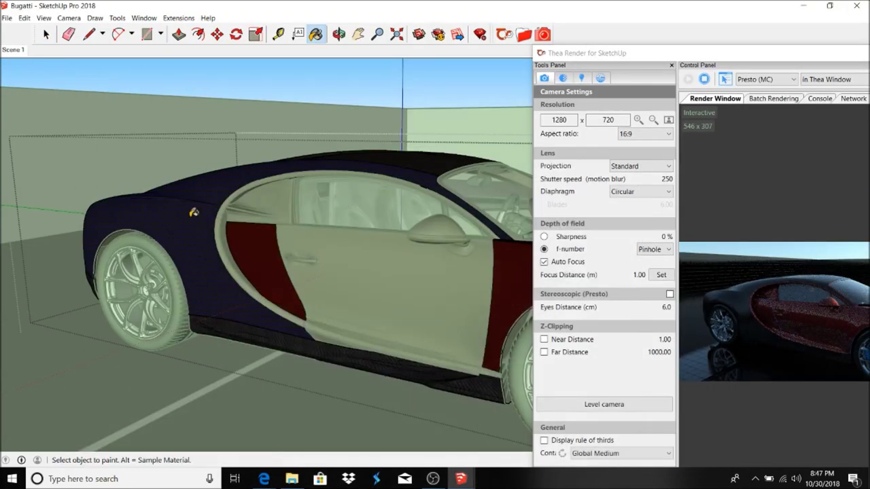
{"action": "left_click", "coordinate": [193, 199]}
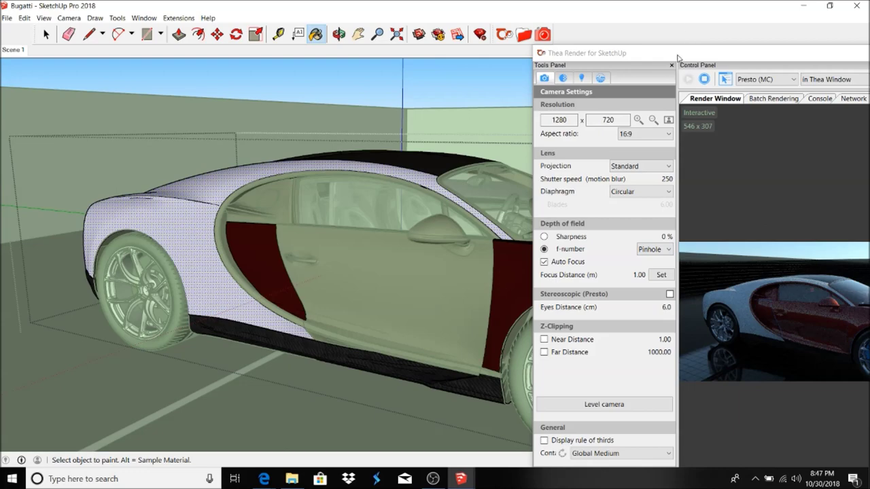
{"action": "left_click_drag", "start_coordinate": [678, 57], "coordinate": [598, 27]}
{"action": "left_click", "coordinate": [338, 34]}
{"action": "mouse_move", "coordinate": [378, 107]}
{"action": "left_mouse_down"}
{"action": "mouse_move", "coordinate": [349, 161]}
{"action": "mouse_move", "coordinate": [330, 158]}
{"action": "mouse_move", "coordinate": [288, 197]}
{"action": "mouse_move", "coordinate": [245, 278]}
{"action": "mouse_move", "coordinate": [197, 338]}
{"action": "left_mouse_up"}
{"action": "scroll", "coordinate": [309, 197], "scroll_direction": "down", "scroll_amount": 5}
{"action": "scroll", "coordinate": [246, 278], "scroll_direction": "up", "scroll_amount": 5}
- Paint the car's black roof and right-side upper panels with the white material
{"action": "scroll", "coordinate": [310, 167], "scroll_direction": "up", "scroll_amount": 3}
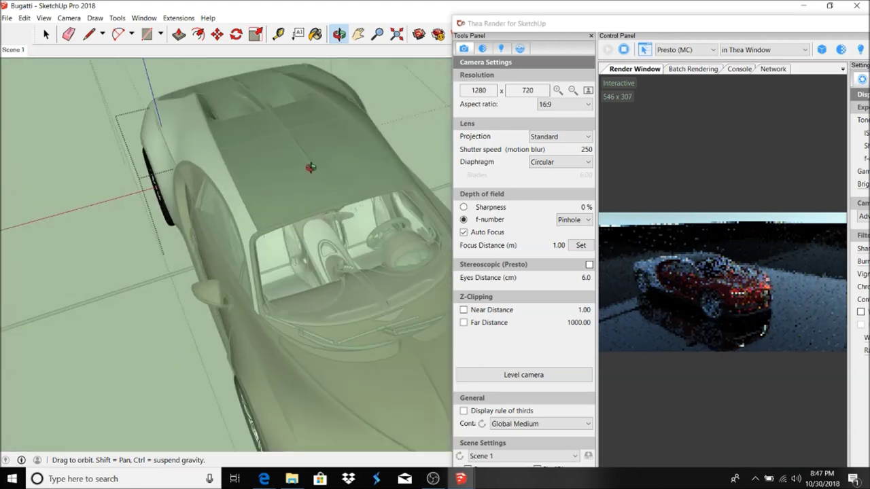
{"action": "scroll", "coordinate": [288, 179], "scroll_direction": "up", "scroll_amount": 2}
{"action": "scroll", "coordinate": [290, 186], "scroll_direction": "down", "scroll_amount": 1}
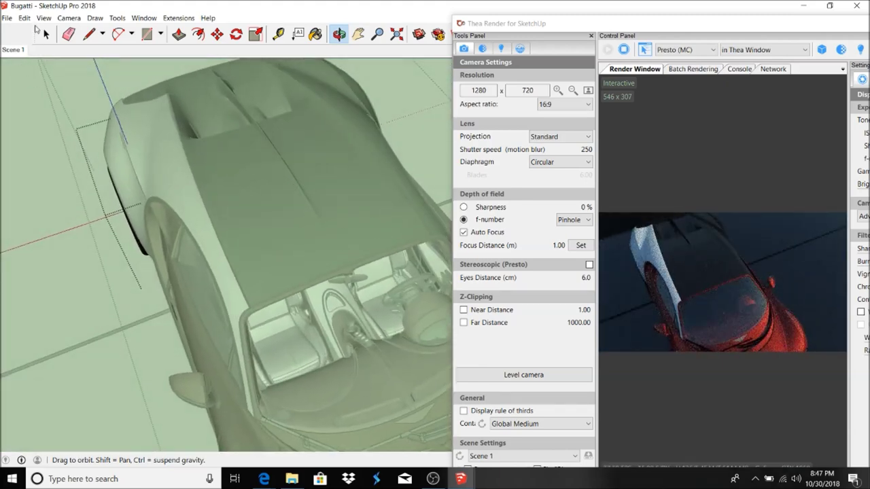
{"action": "left_click", "coordinate": [43, 33]}
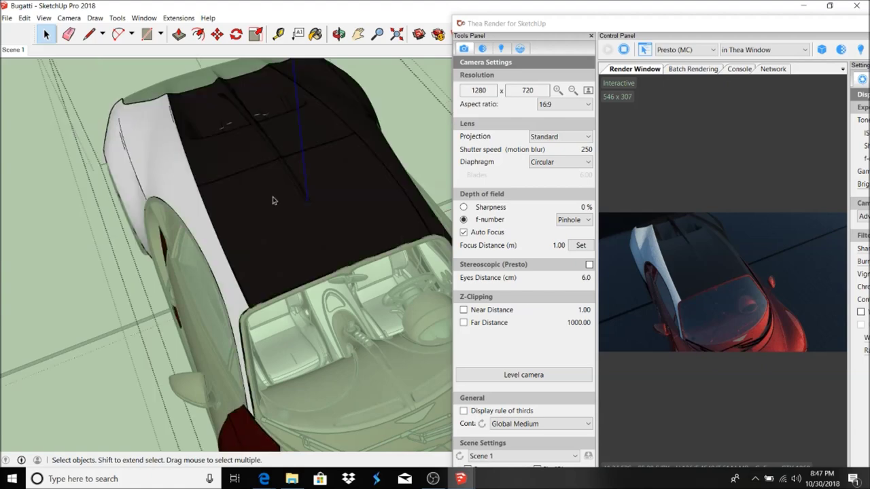
{"action": "double_click", "coordinate": [272, 200]}
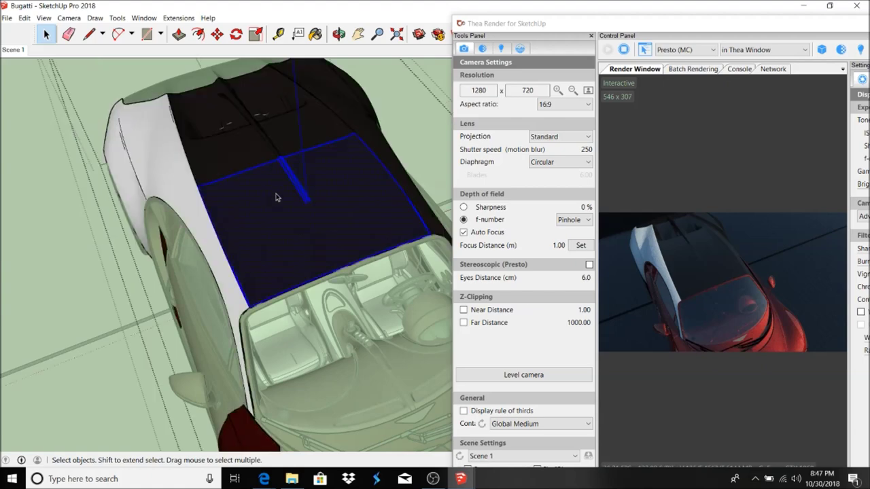
{"action": "double_click", "coordinate": [544, 23]}
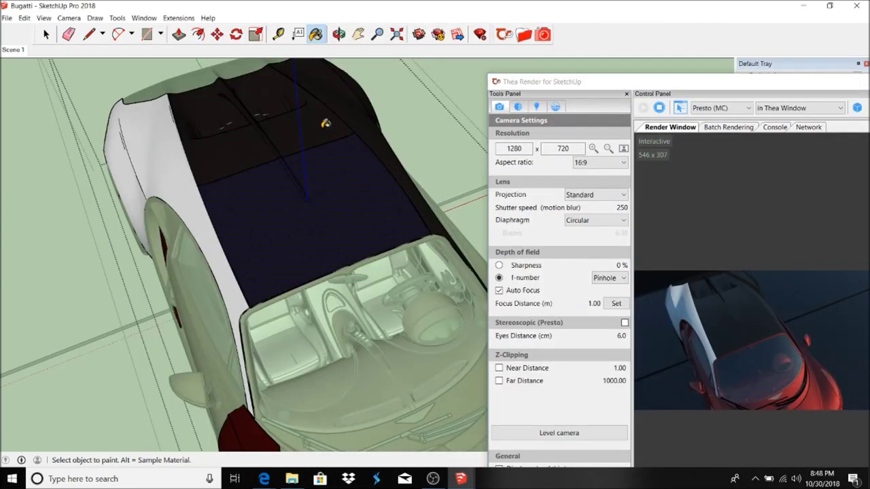
{"action": "left_click", "coordinate": [340, 81]}
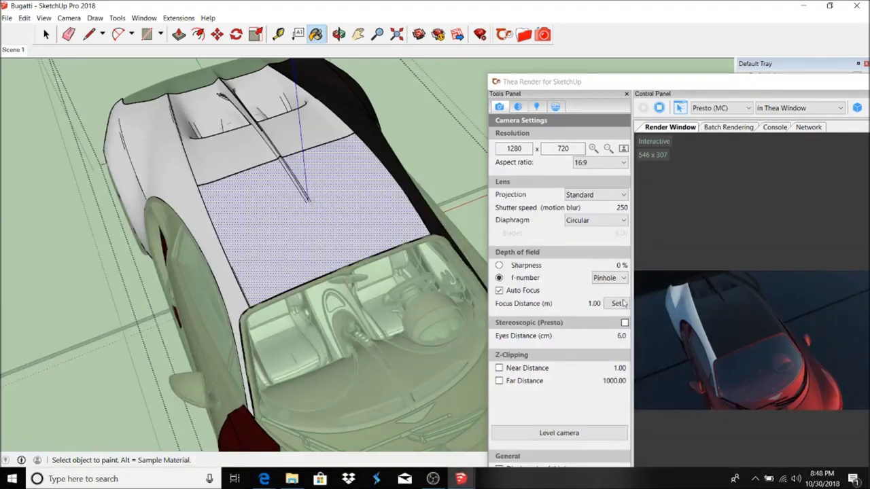
{"action": "left_click", "coordinate": [342, 84]}
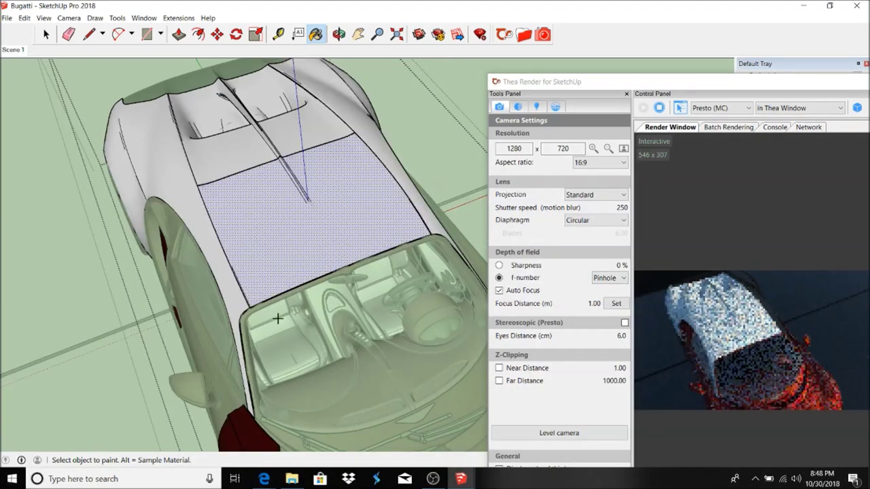
- Orbit to a low, close side-on view of the red-and-white car
{"action": "mouse_move", "coordinate": [333, 188]}
{"action": "middle_mouse_down"}
{"action": "mouse_move", "coordinate": [484, 127]}
{"action": "mouse_move", "coordinate": [145, 266]}
{"action": "mouse_move", "coordinate": [235, 199]}
{"action": "mouse_move", "coordinate": [308, 204]}
{"action": "mouse_move", "coordinate": [208, 221]}
{"action": "mouse_move", "coordinate": [299, 274]}
{"action": "mouse_move", "coordinate": [409, 236]}
{"action": "middle_mouse_up"}
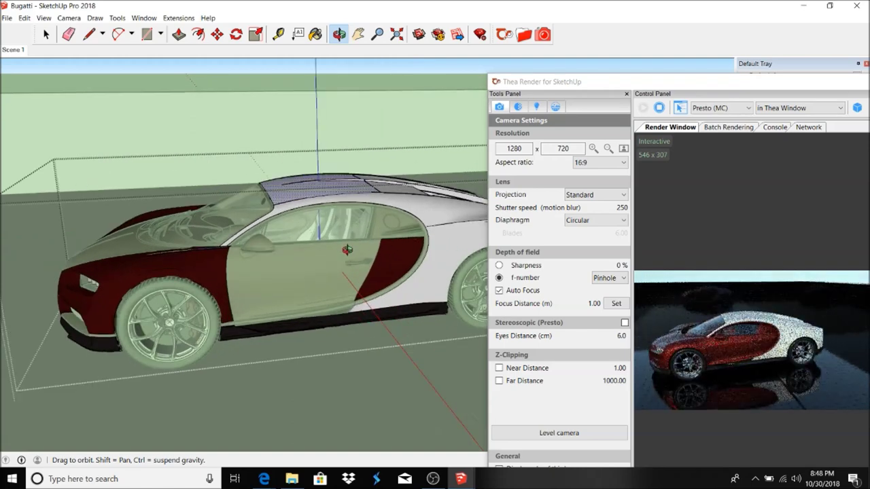
{"action": "middle_click_drag", "start_coordinate": [348, 250], "coordinate": [262, 223]}
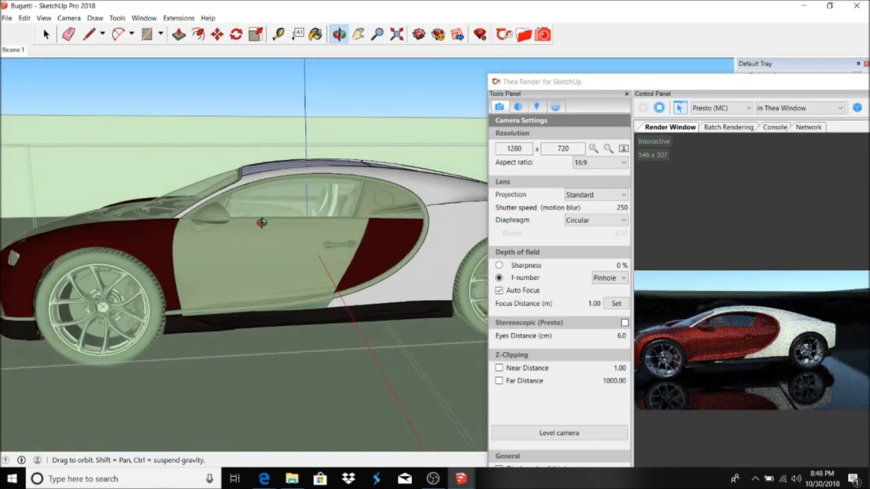
- Maximize the Thea Render window to full screen
{"action": "double_click", "coordinate": [717, 84]}
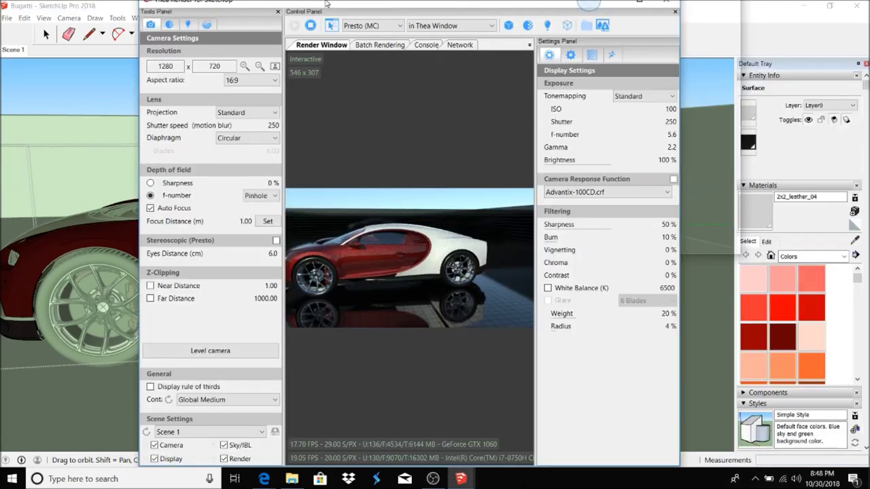